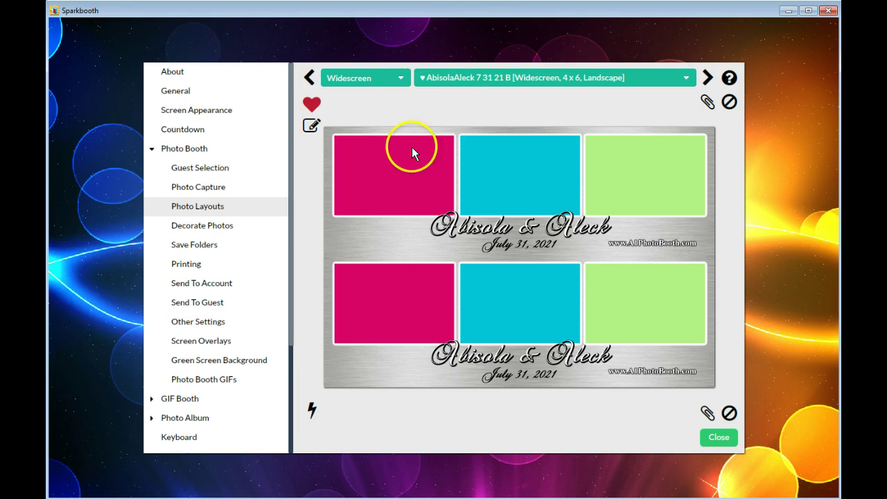
- Try the Square and then the Portrait photo sizes
left_click(401, 78)
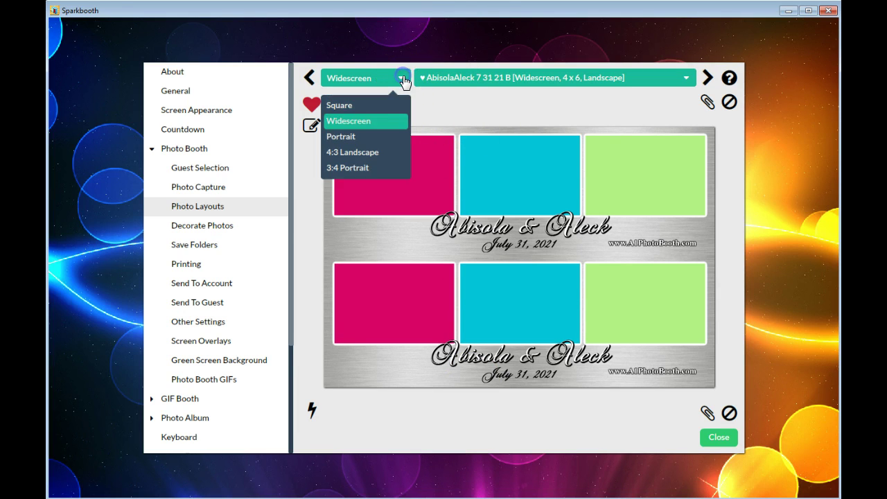
left_click(350, 104)
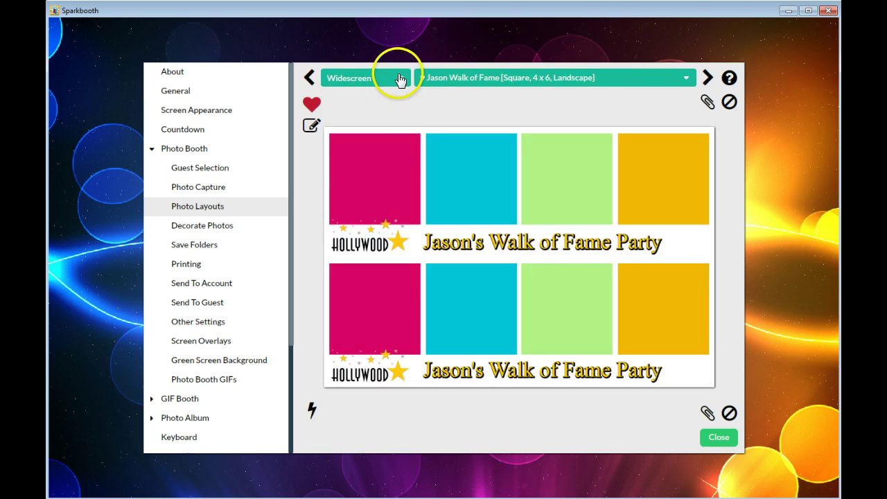
left_click(400, 79)
left_click(355, 131)
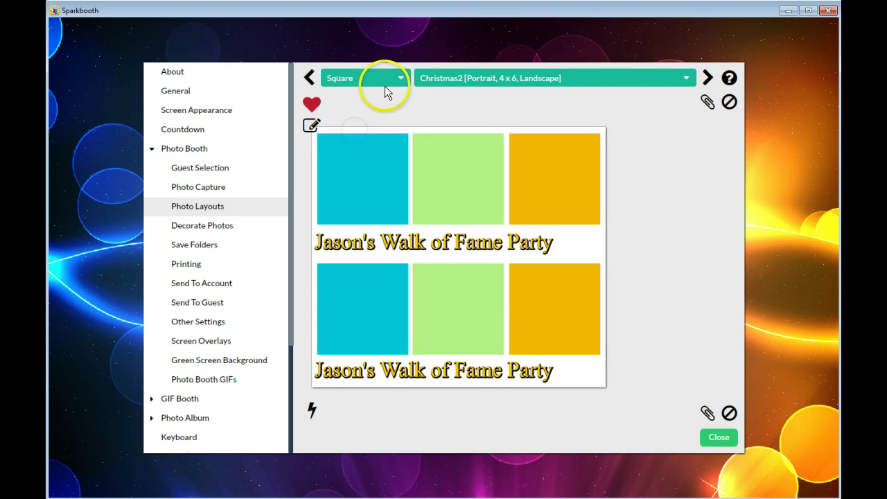
- Return to Widescreen and turn off 'Select by current photo size'
left_click(401, 80)
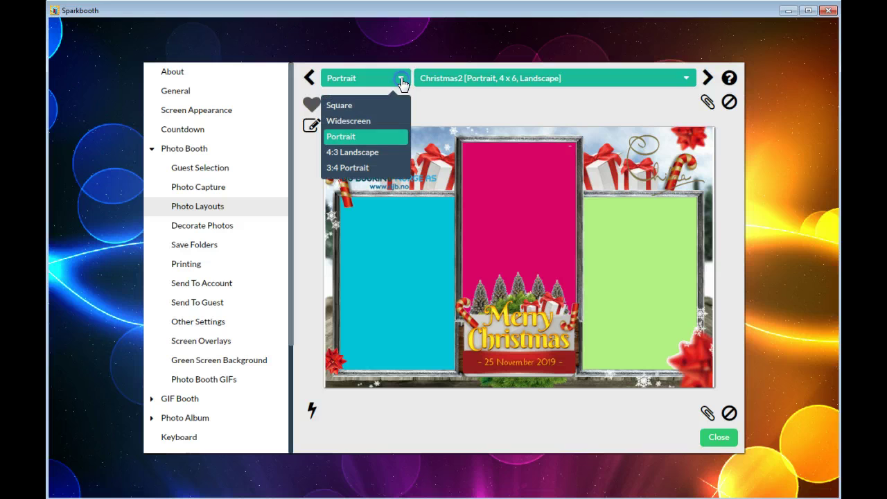
left_click(349, 117)
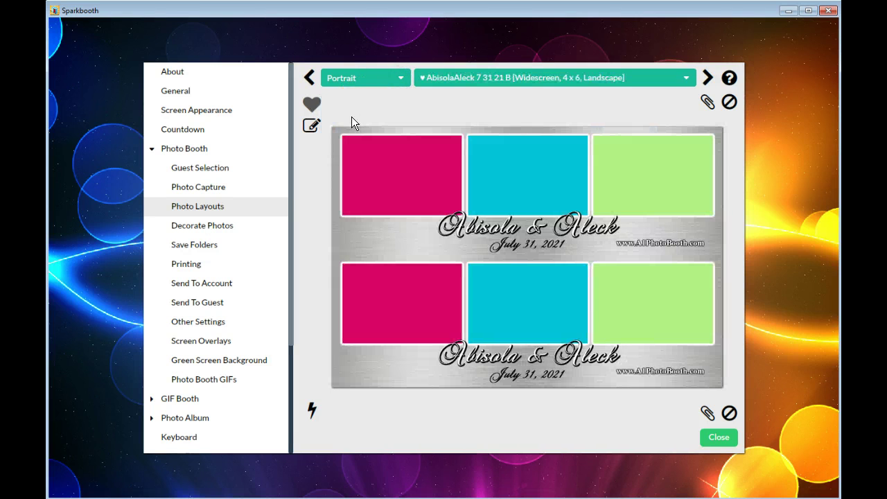
left_click(311, 410)
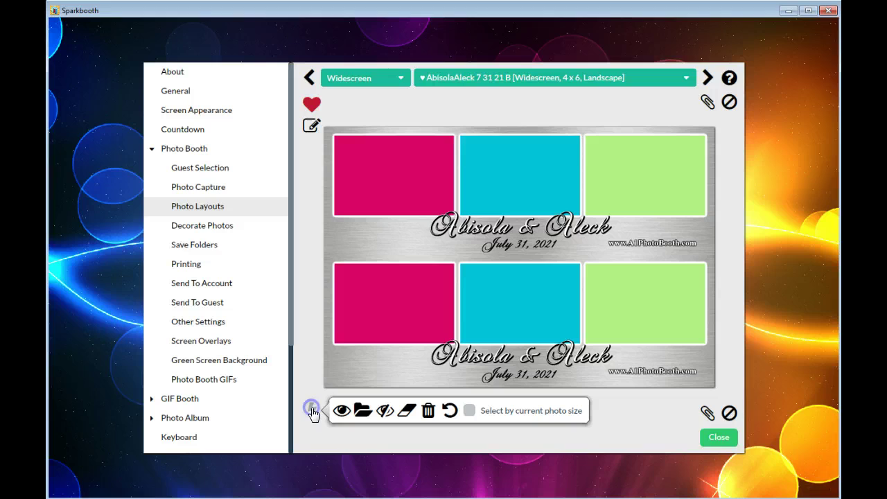
left_click(470, 412)
- Toggle the photo size to Square and back to Widescreen
left_click(401, 78)
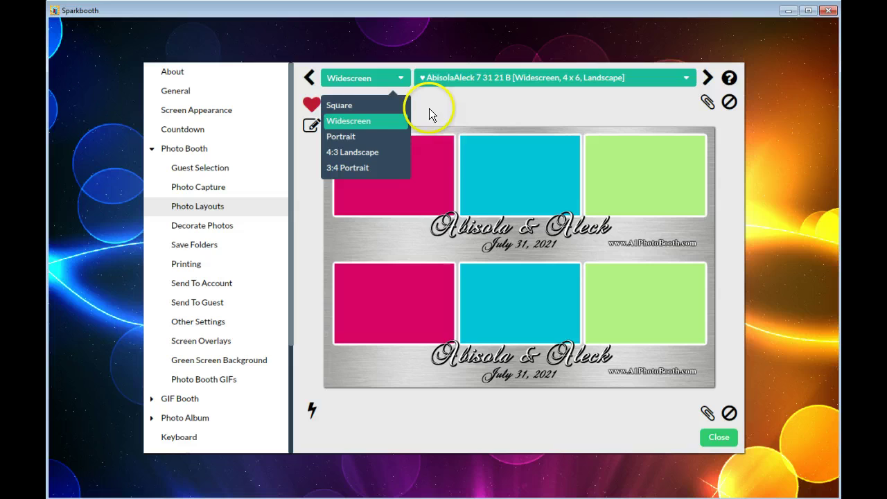
left_click(340, 106)
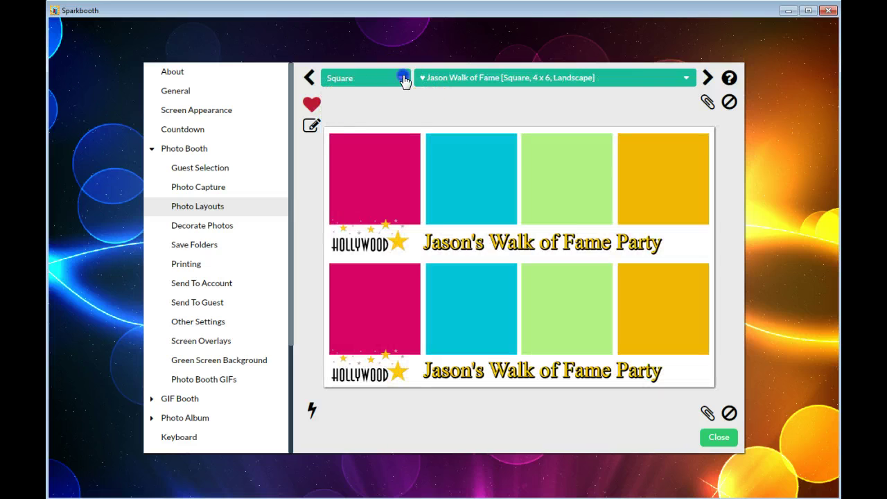
left_click(401, 78)
left_click(355, 123)
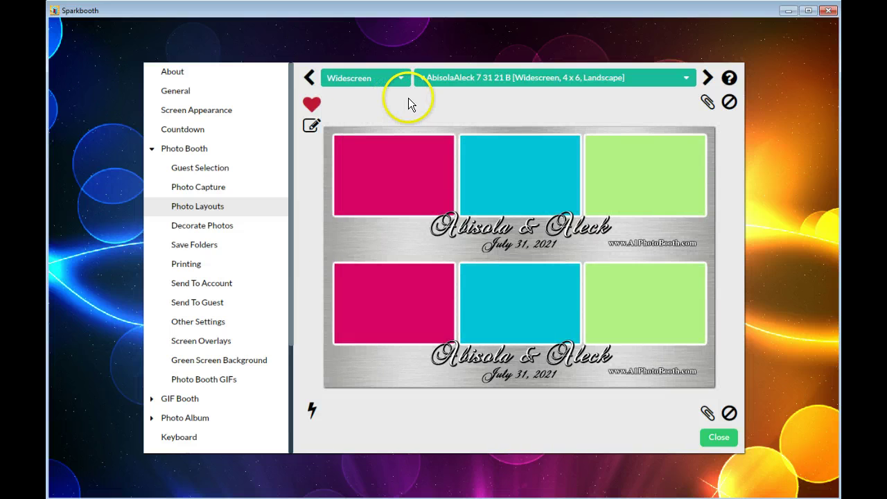
left_click(686, 79)
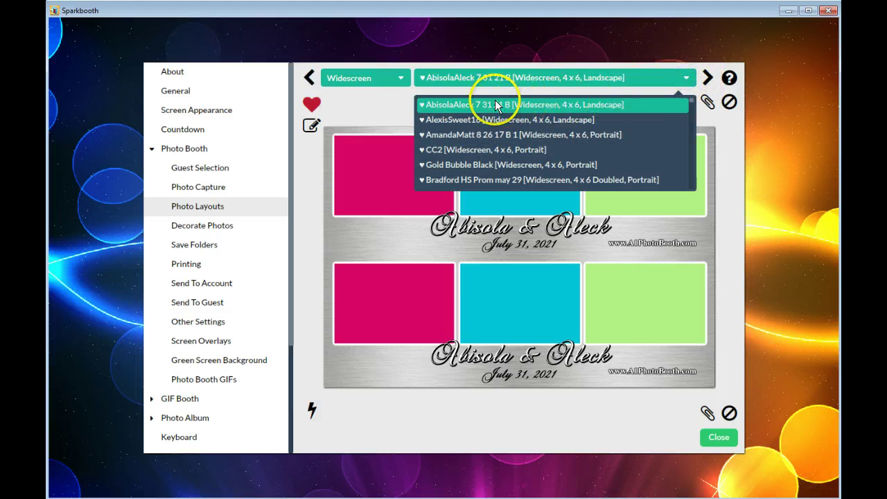
scroll(494, 100, "down", 1)
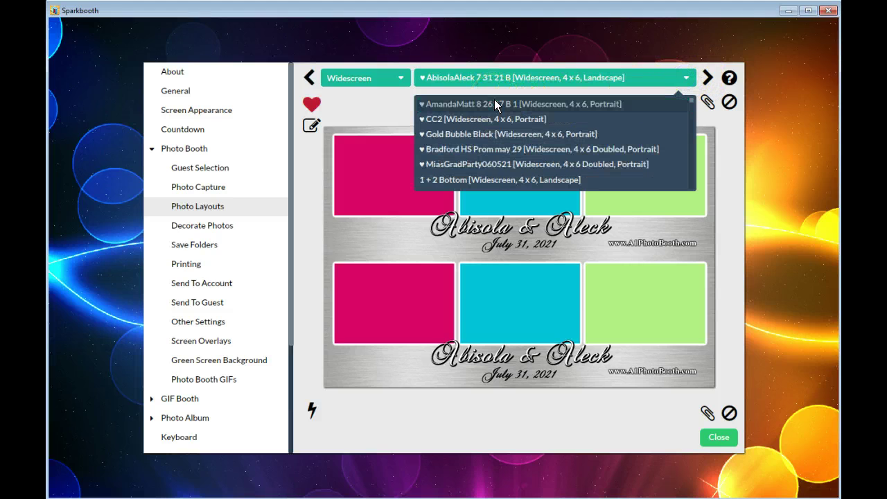
scroll(494, 104, "down", 1)
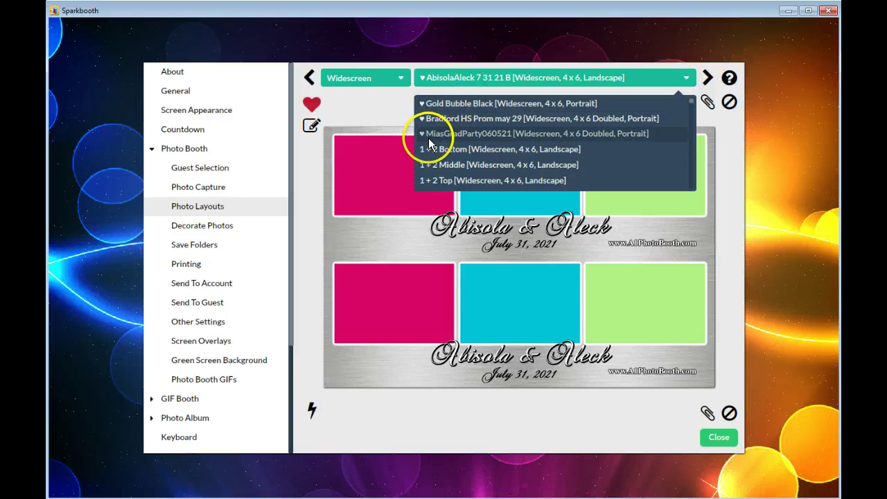
scroll(429, 135, "up", 2)
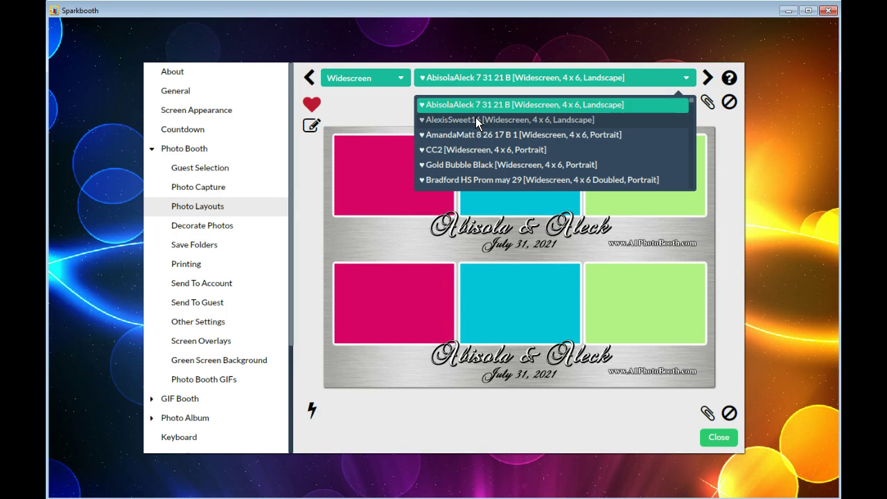
left_click(376, 114)
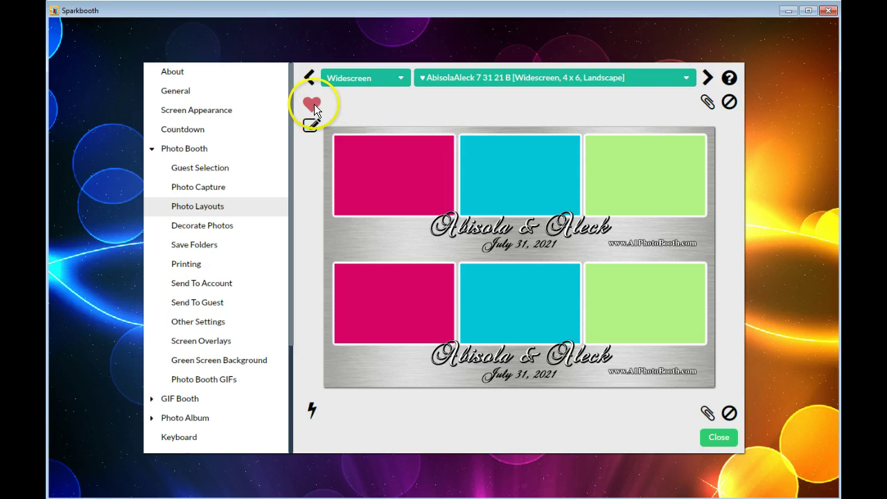
left_click(686, 78)
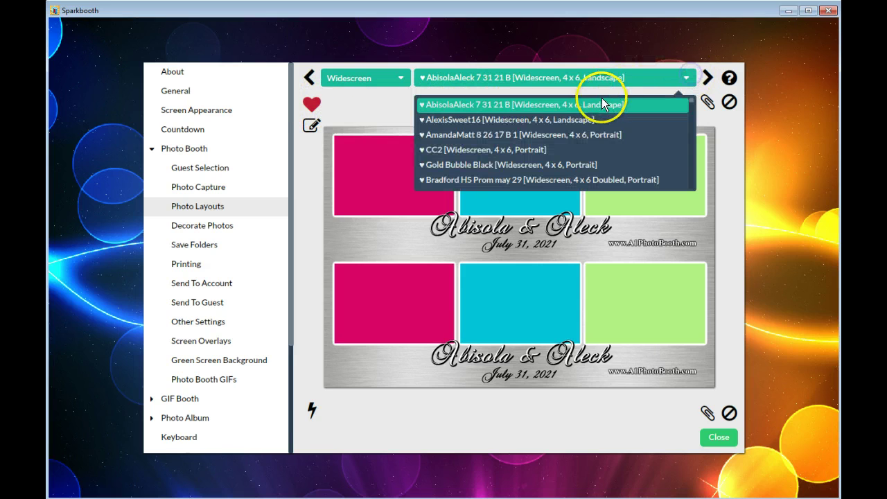
left_click(337, 106)
left_click(316, 103)
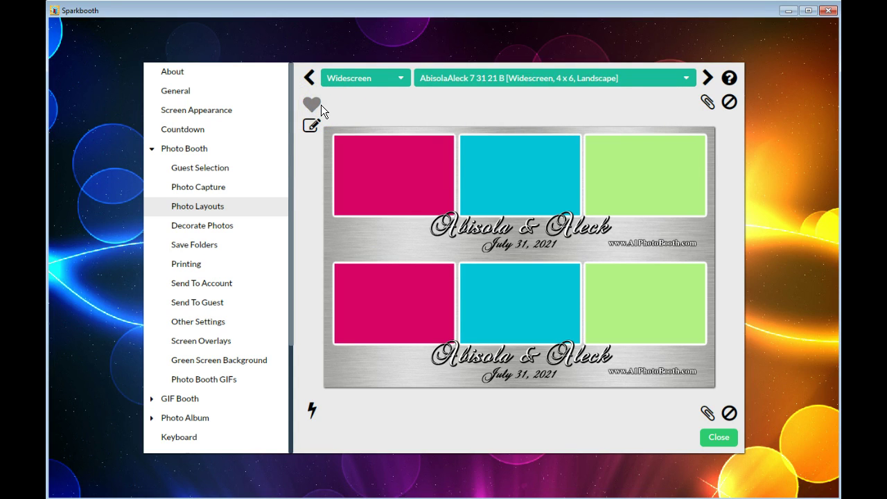
left_click(319, 104)
left_click(317, 106)
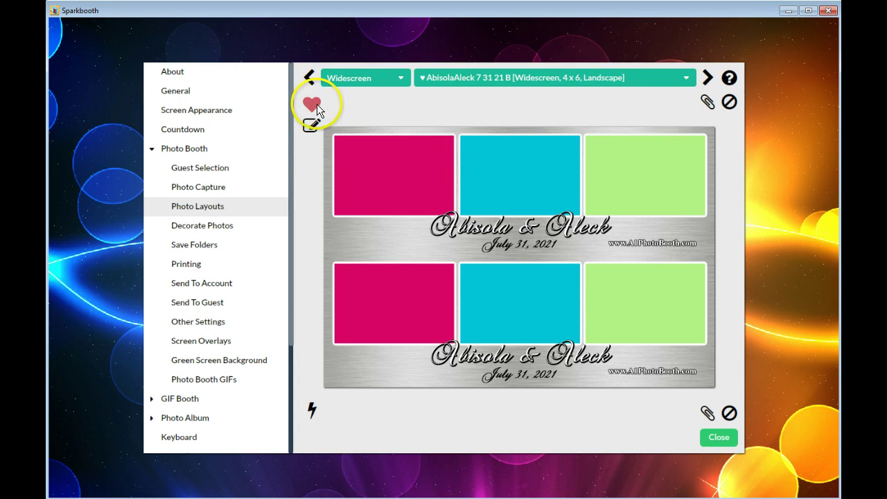
left_click(611, 80)
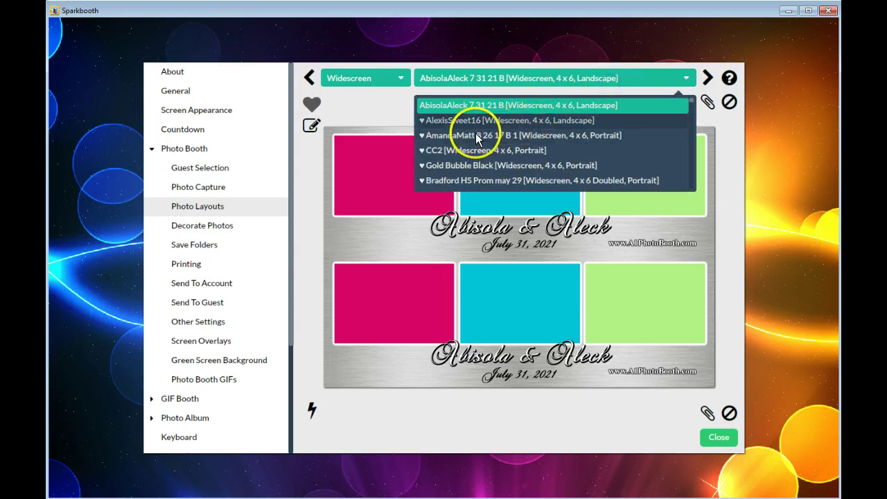
left_click(480, 122)
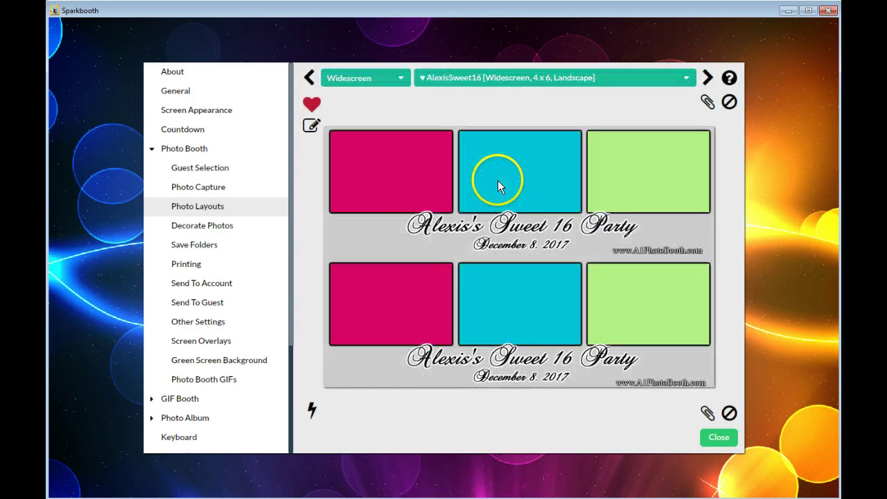
left_click(311, 407)
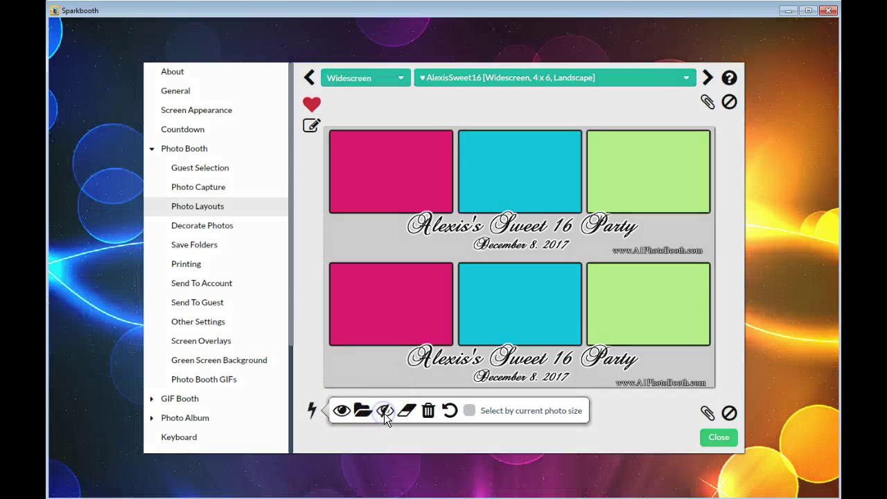
left_click(384, 412)
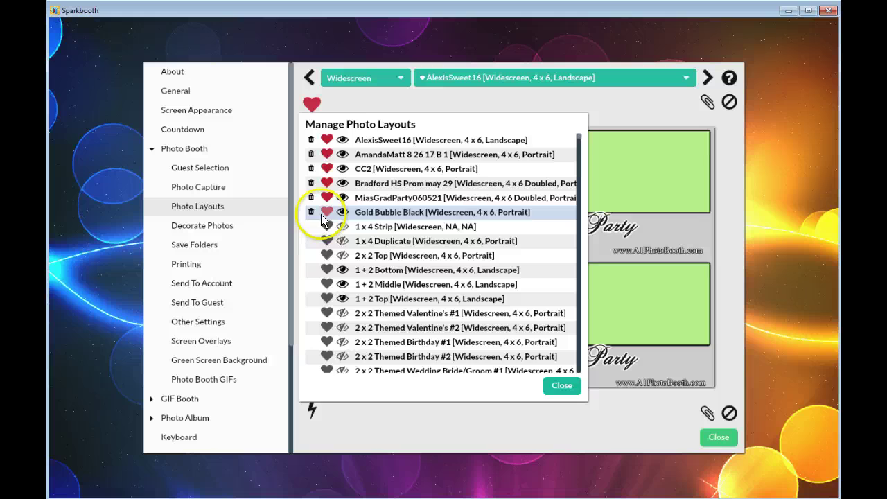
left_click(564, 386)
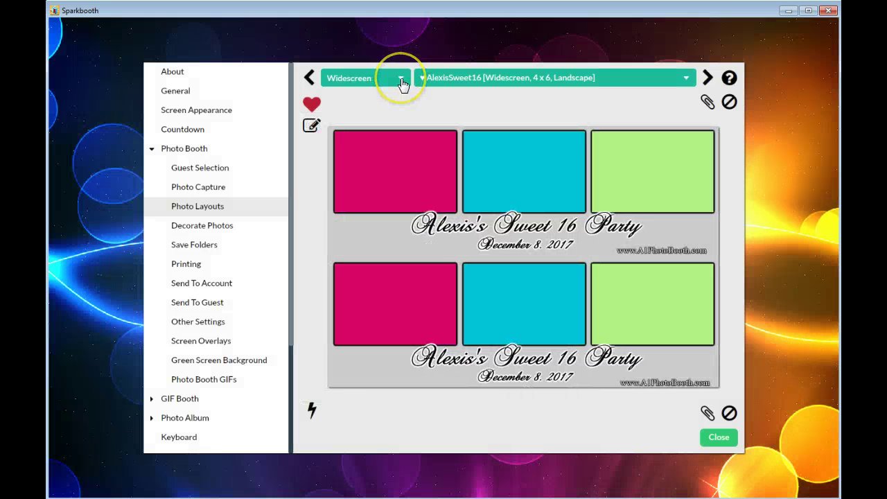
- Set the photo size to Square and check the layout show/hide manager
left_click(401, 80)
left_click(362, 105)
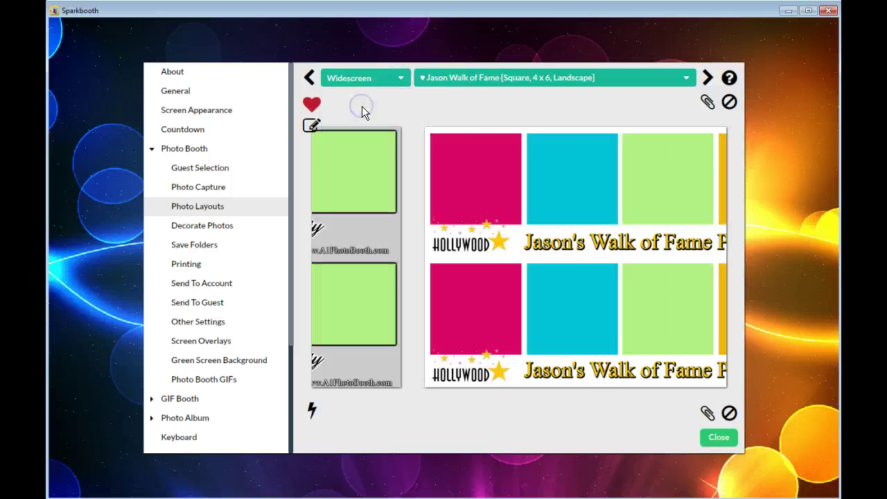
left_click(312, 411)
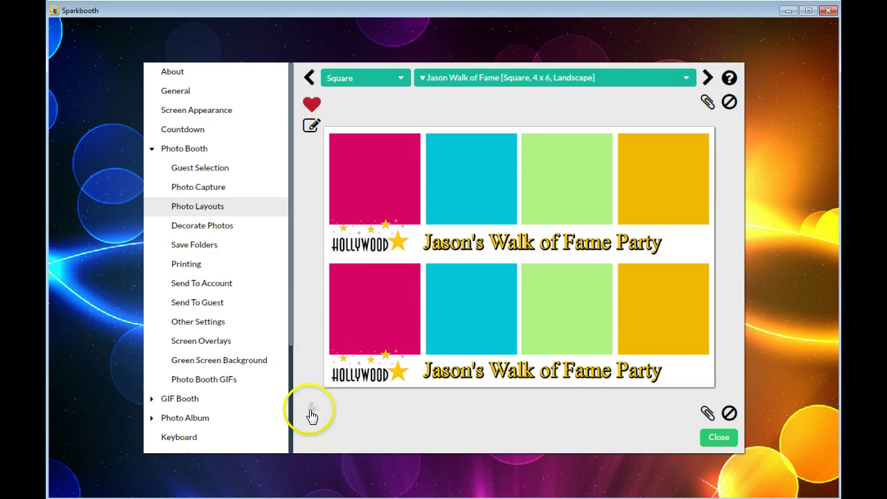
left_click(383, 411)
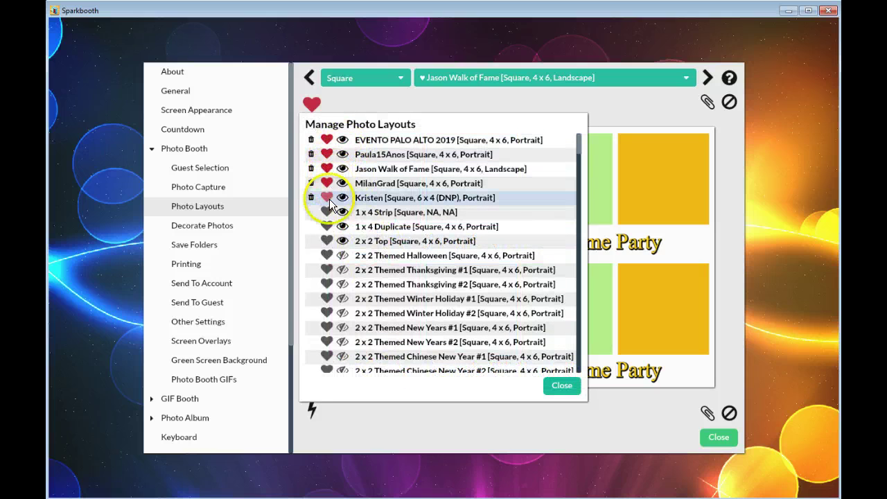
left_click(564, 385)
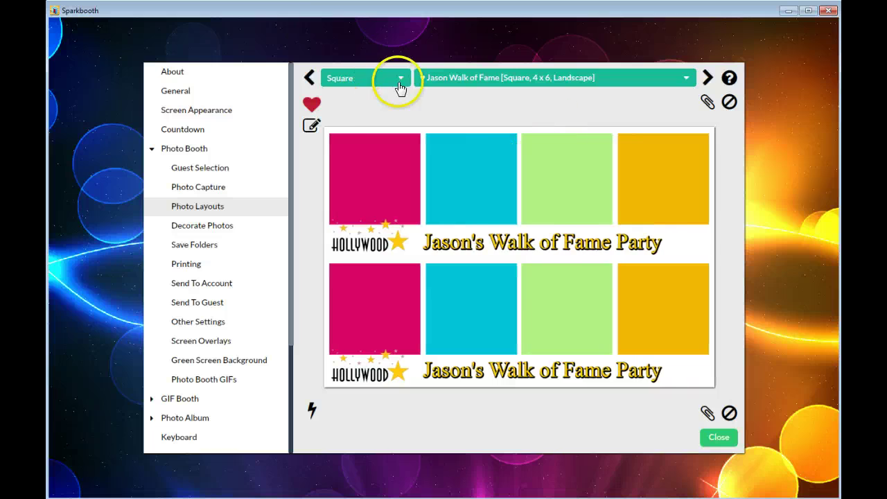
- Switch to Portrait layouts, bringing up Christmas2
left_click(400, 79)
left_click(356, 136)
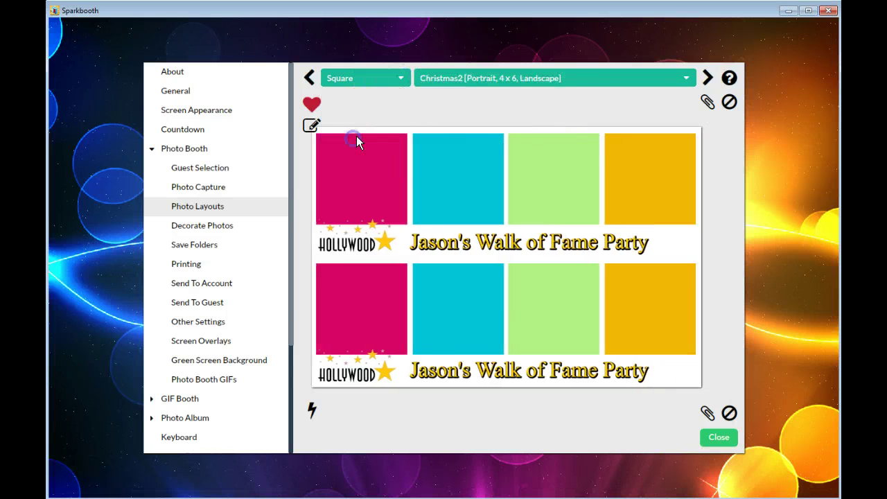
left_click(461, 167)
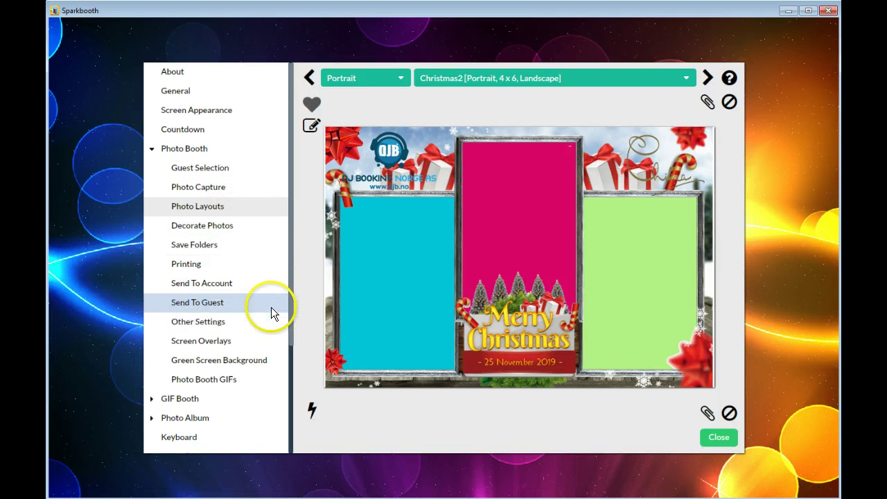
- In Guest Selection, check the change photo layout screen count is 4
left_click(207, 168)
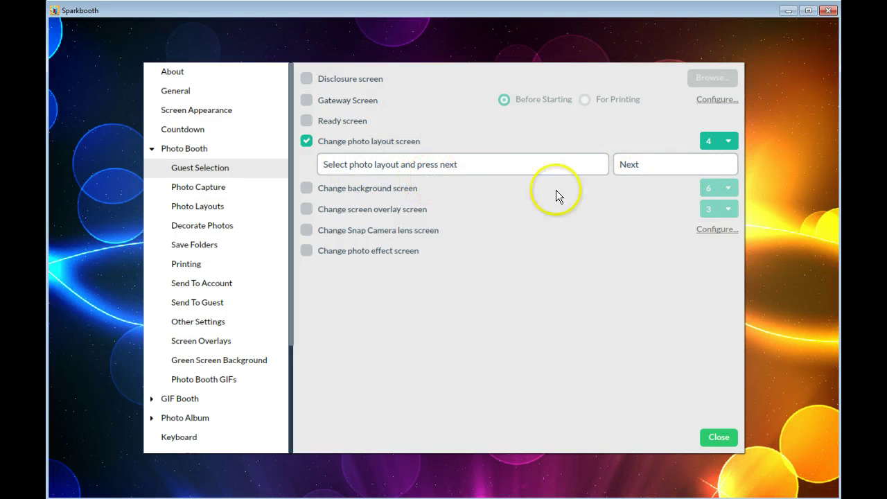
left_click(723, 142)
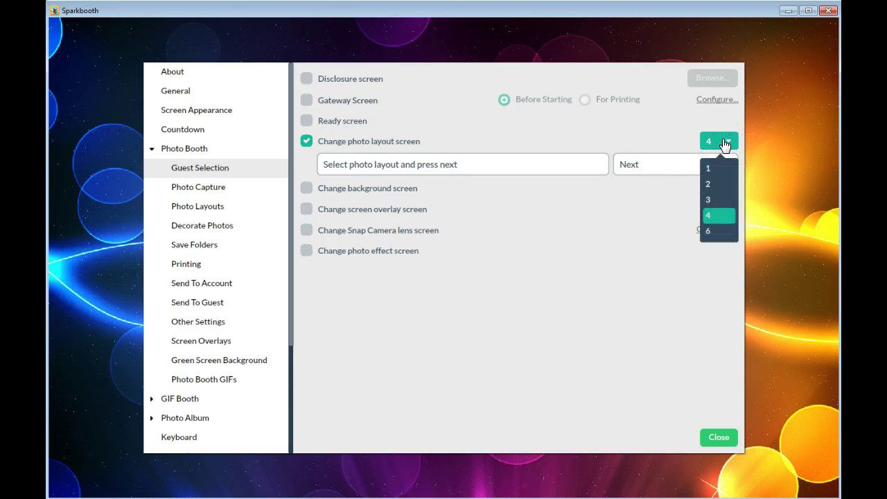
left_click(722, 142)
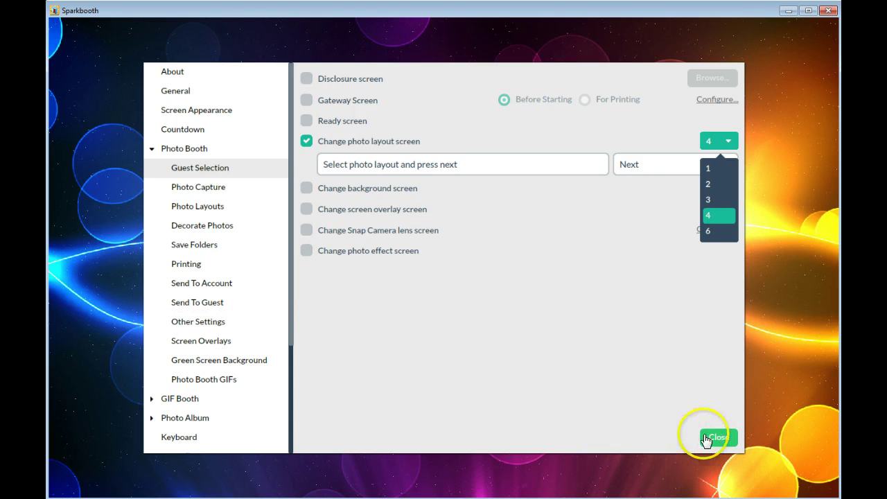
- Back in Photo Layouts, view the layout list and switch the size to Widescreen
left_click(212, 214)
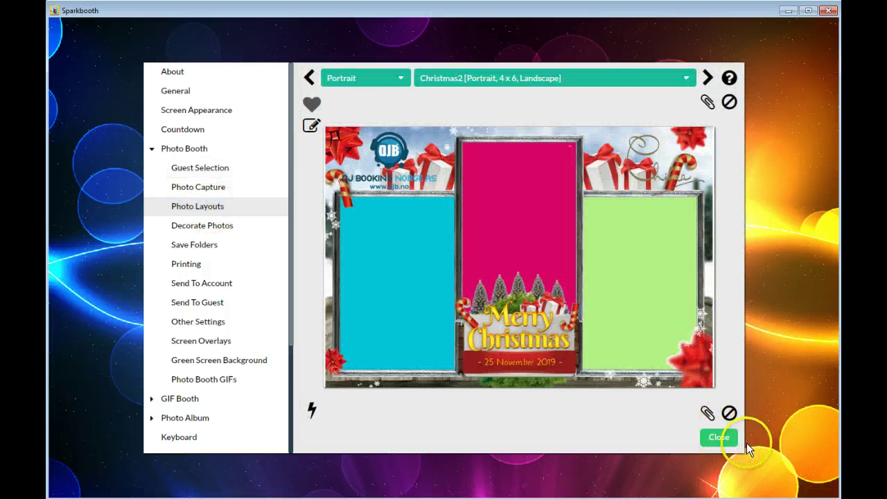
left_click(591, 78)
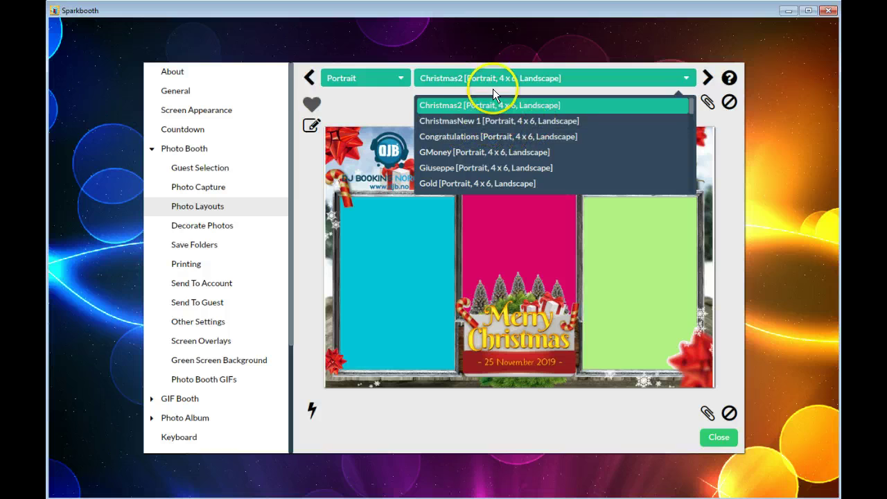
left_click(383, 79)
left_click(341, 121)
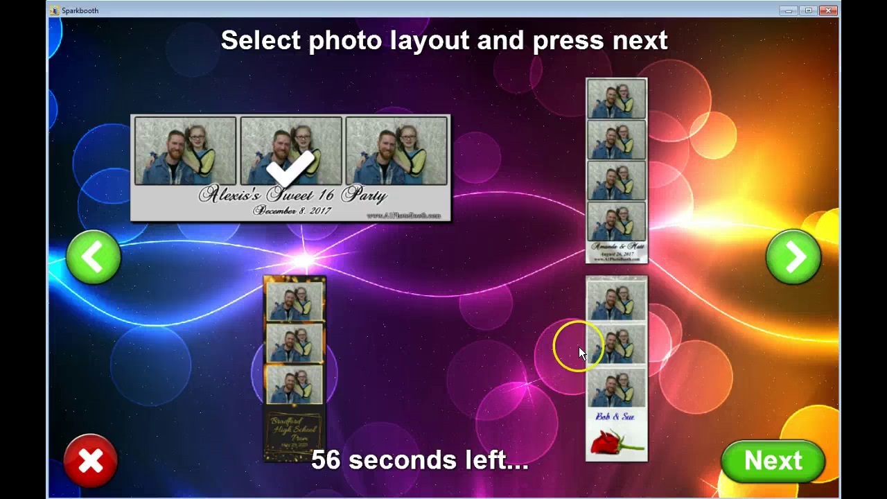
- Page to the next set of layouts on the guest layout selection screen
left_click(803, 263)
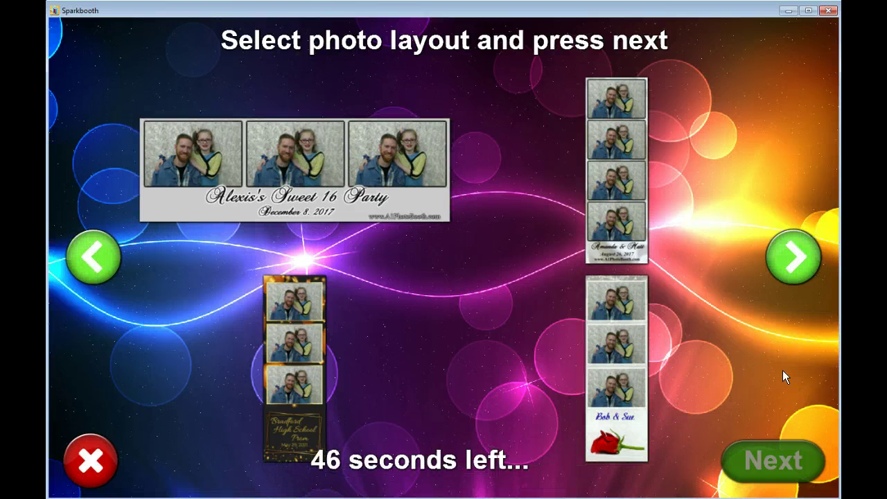
- Page through the favorited layouts and select the gold Bradford High School Prom strip
left_click(781, 263)
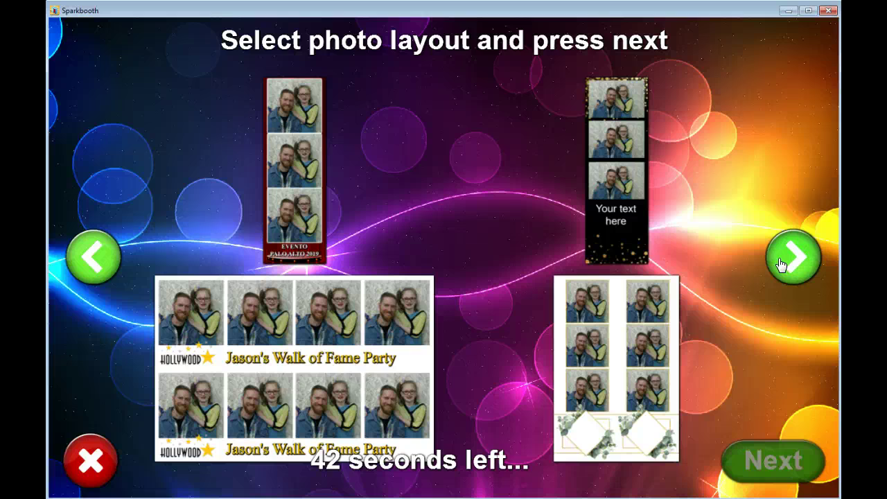
left_click(380, 380)
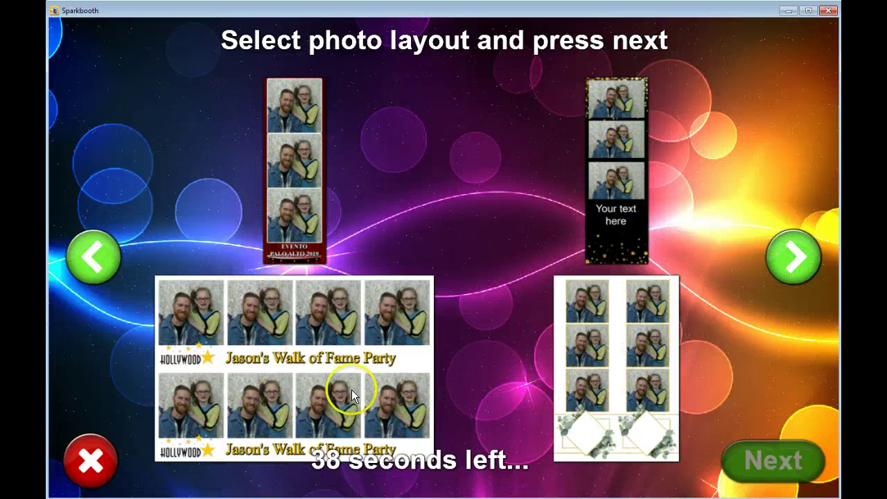
left_click(812, 254)
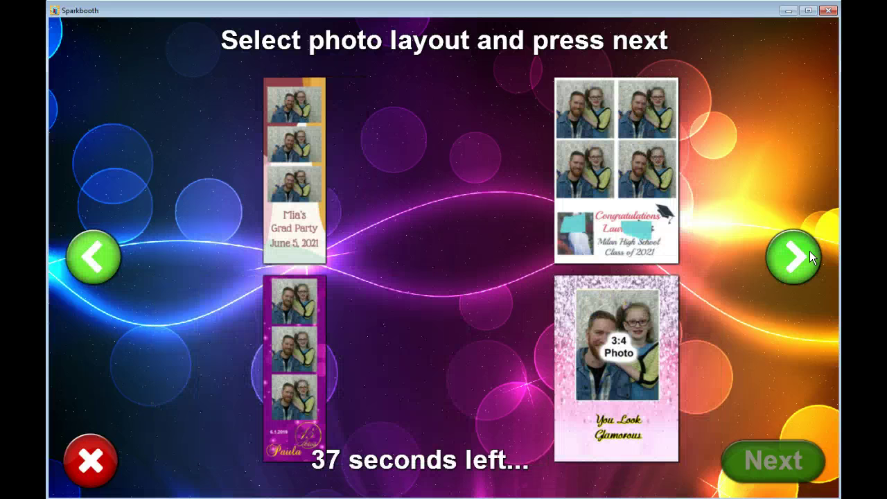
left_click(280, 149)
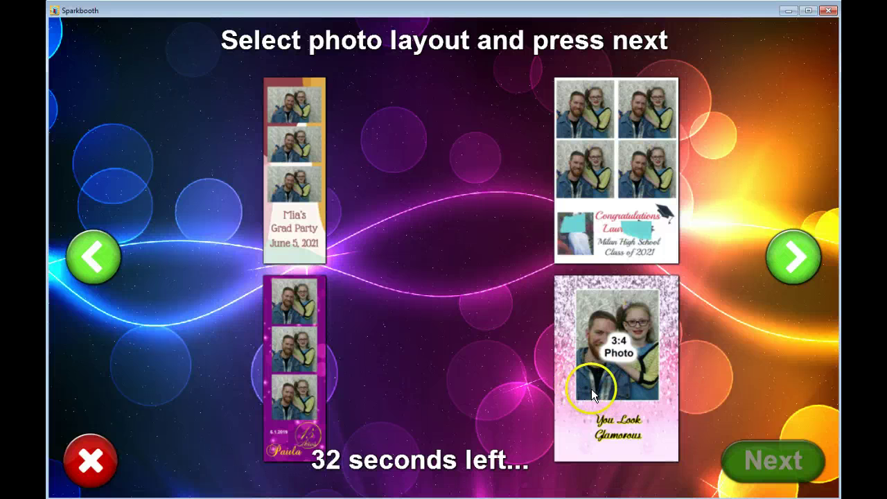
left_click(802, 269)
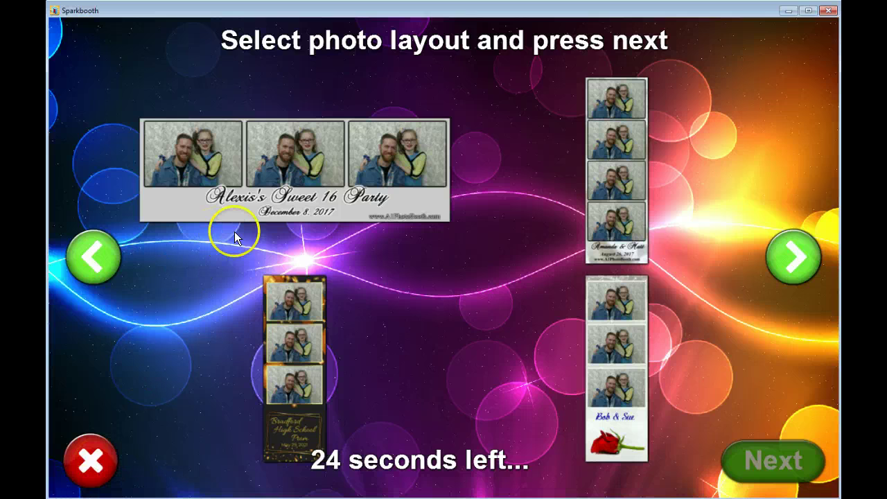
left_click(297, 342)
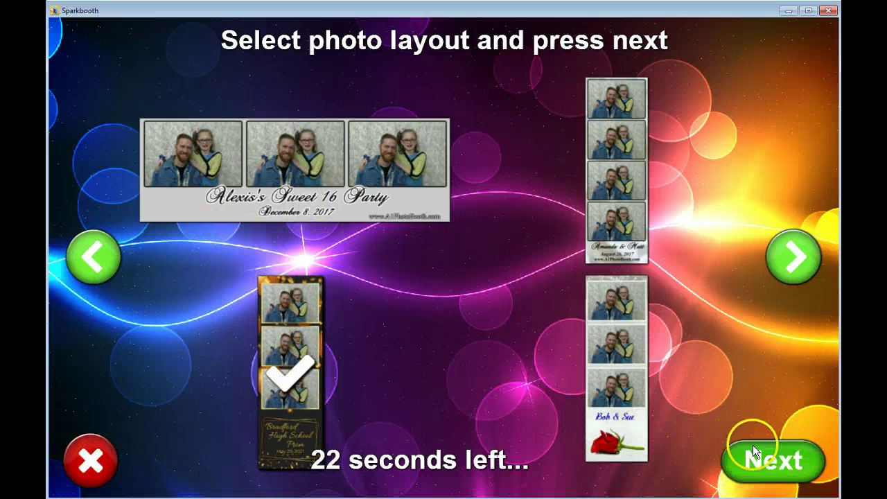
- Take the prom strip photos, dismiss the print prompt, and skip uploading
left_click(785, 455)
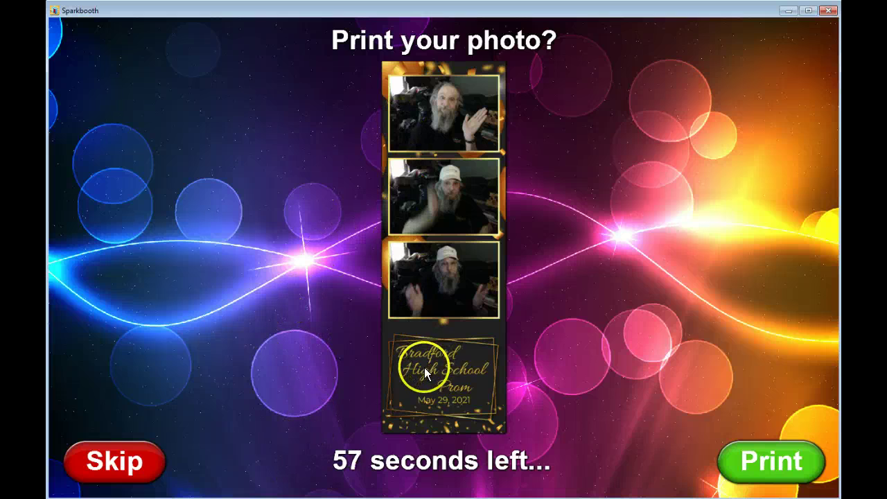
left_click(692, 326)
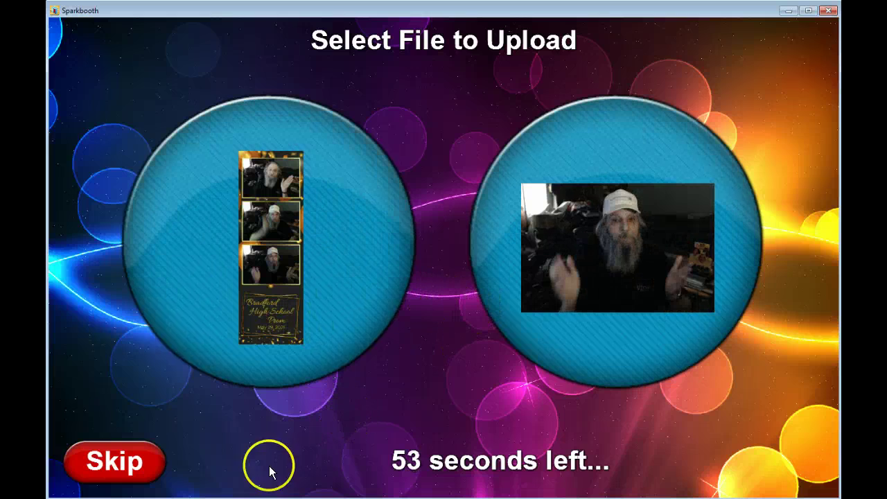
left_click(118, 465)
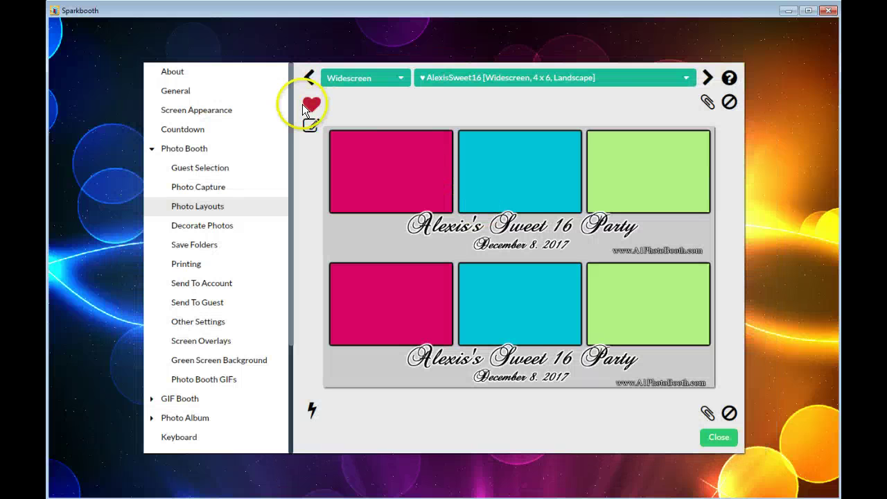
left_click(685, 77)
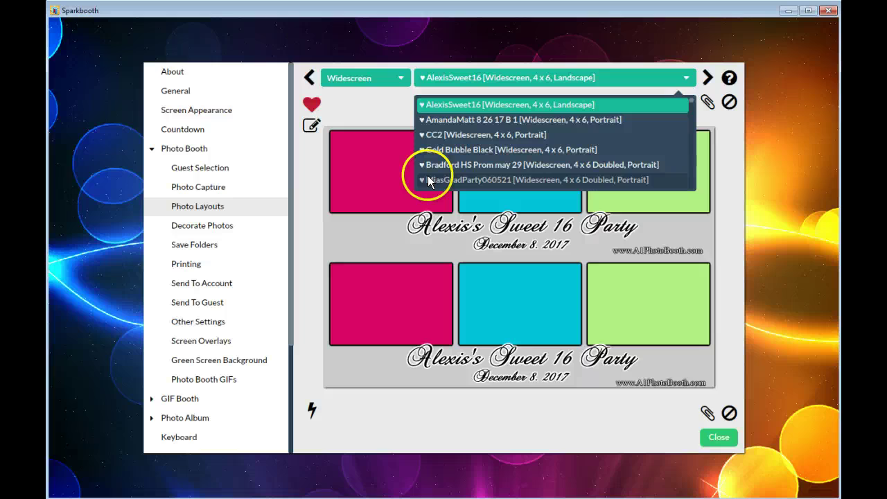
left_click(371, 103)
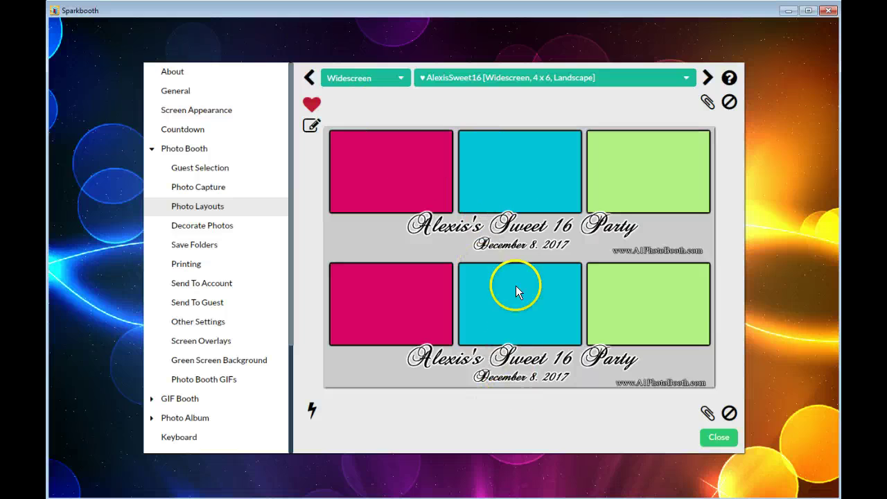
left_click(400, 78)
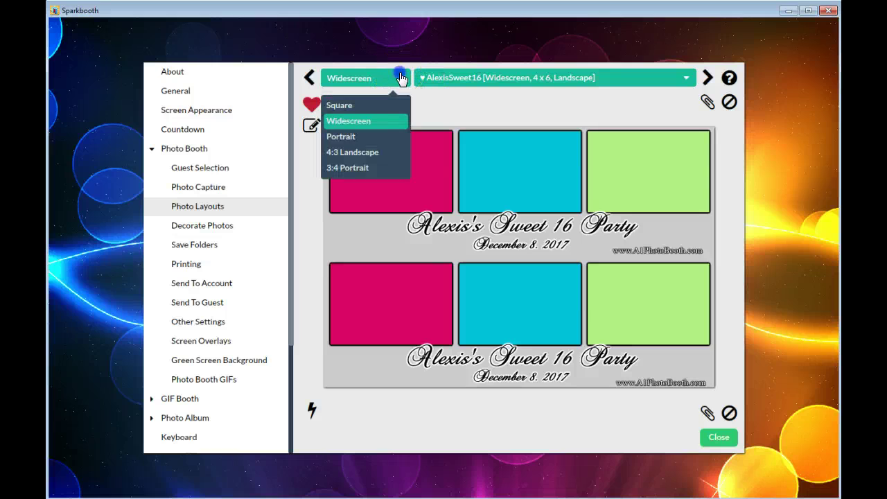
left_click(343, 105)
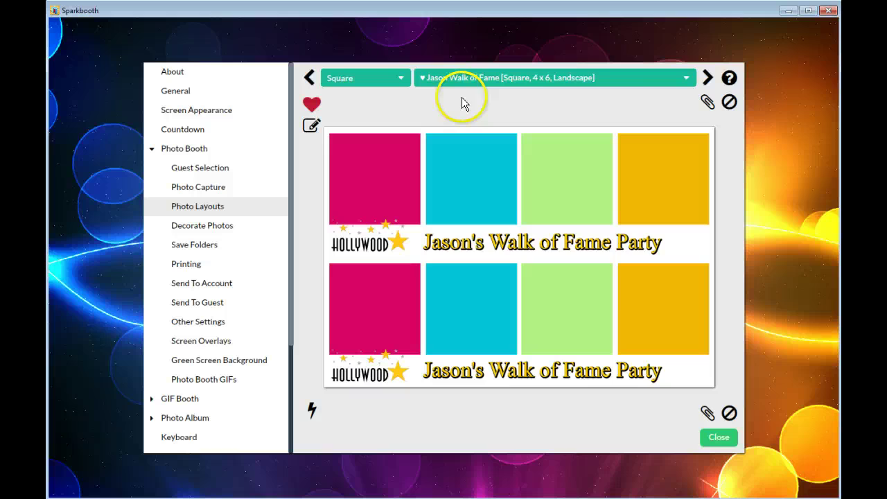
left_click(682, 79)
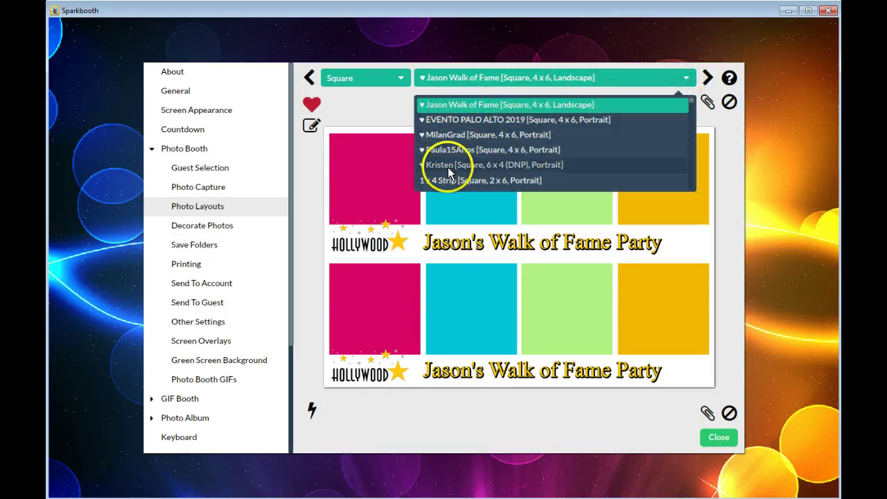
left_click(399, 79)
left_click(365, 121)
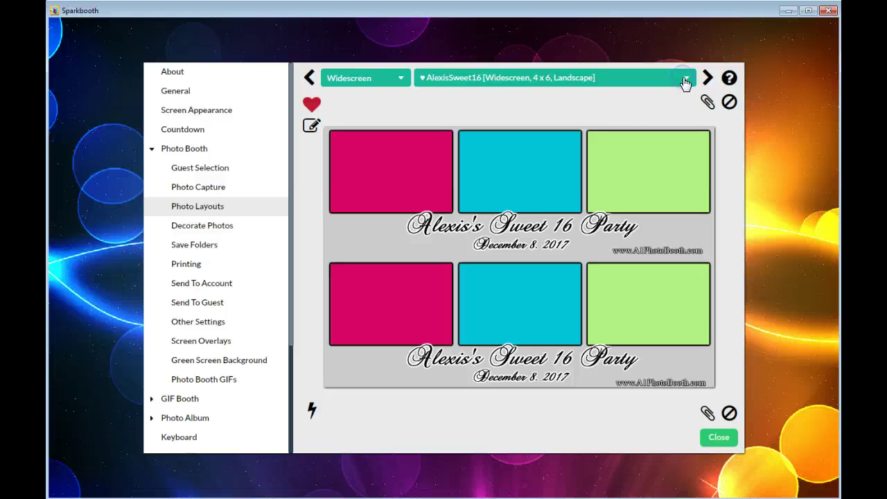
left_click(684, 82)
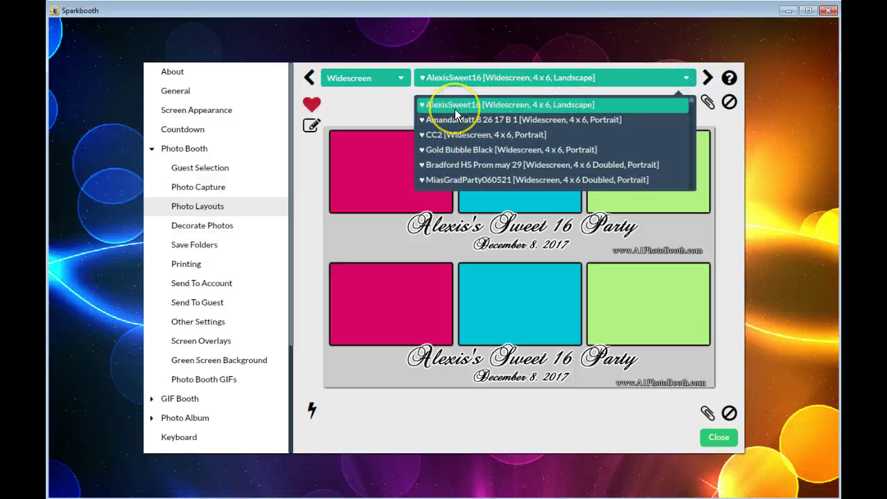
scroll(455, 113, "down", 1)
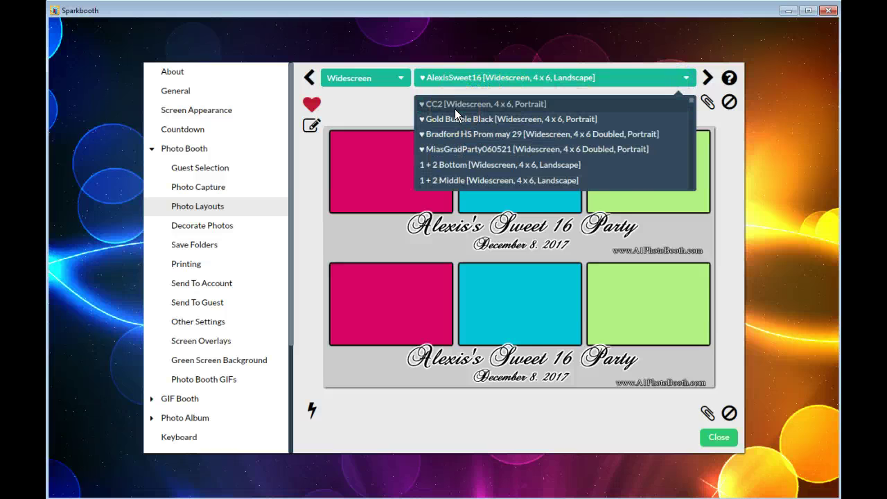
scroll(455, 109, "up", 1)
left_click(402, 113)
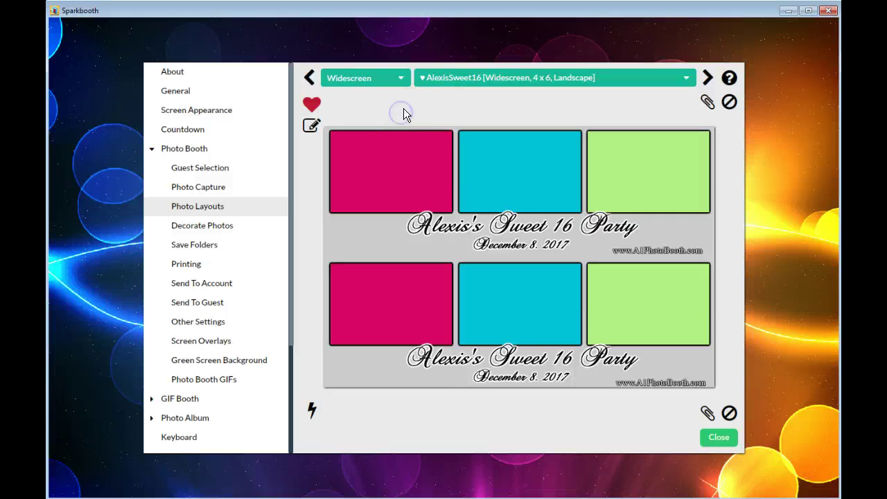